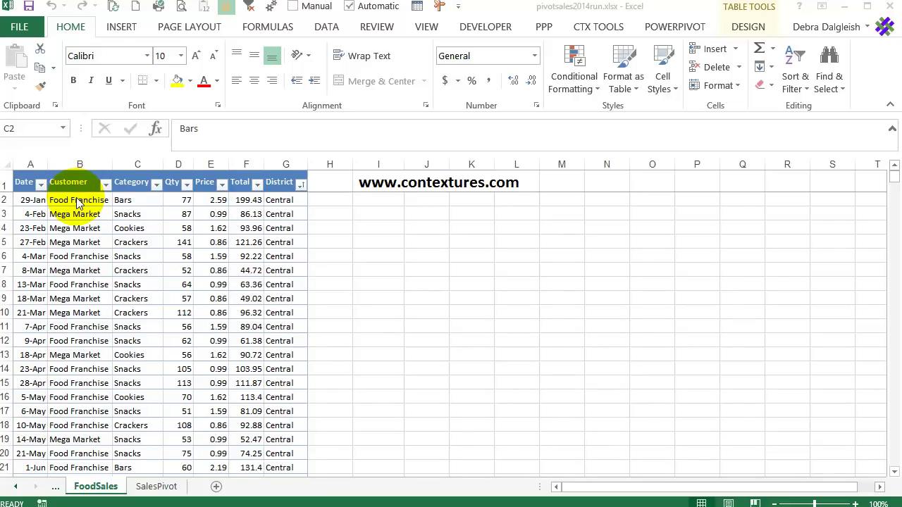
Insert a PivotTable from the SalesData table at cell B3 of the existing SalesPivot sheet.
left_click(127, 198)
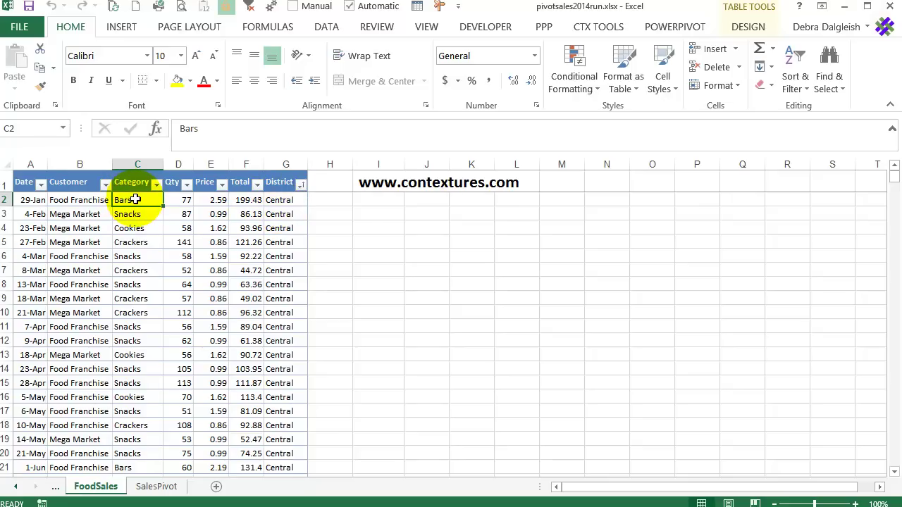
left_click(119, 29)
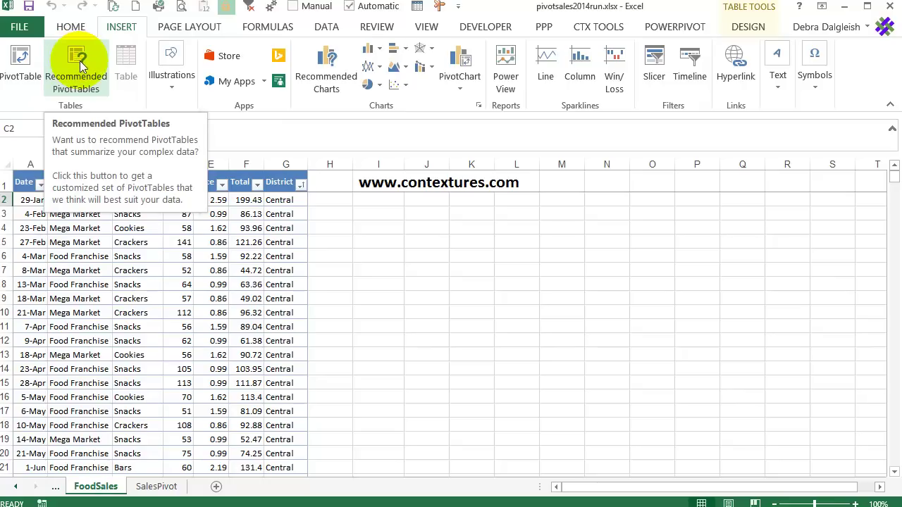
left_click(23, 58)
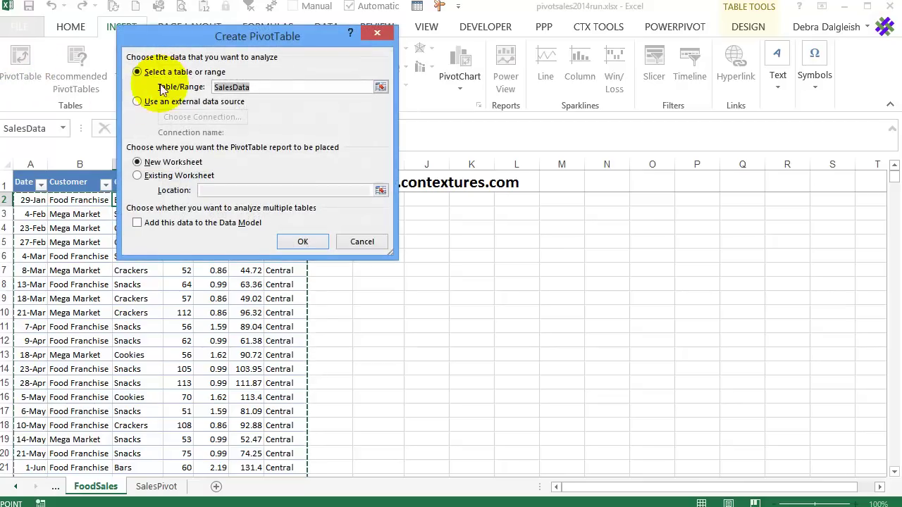
left_click(258, 89)
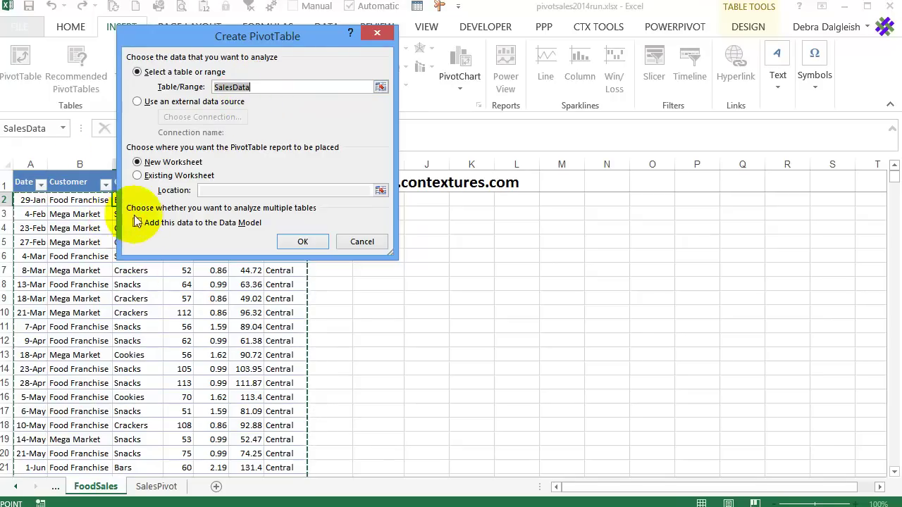
left_click(137, 176)
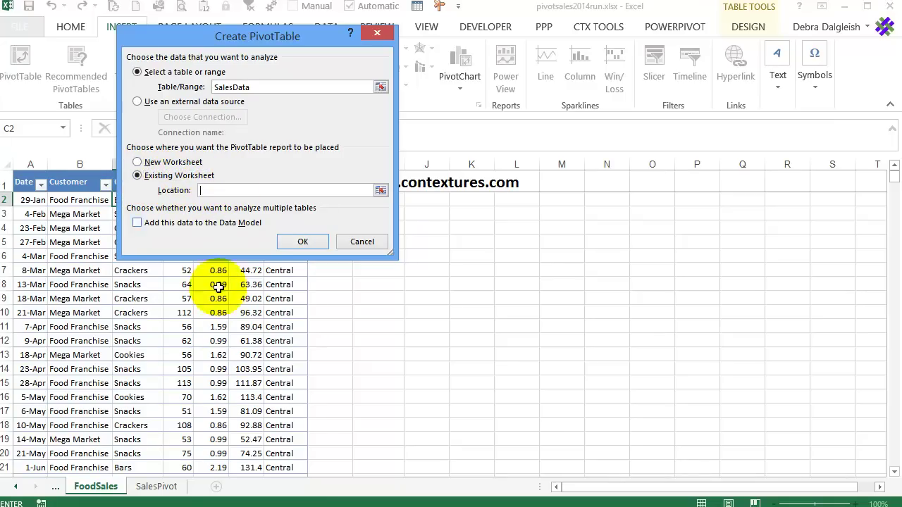
left_click(165, 489)
left_click(80, 209)
left_click(304, 242)
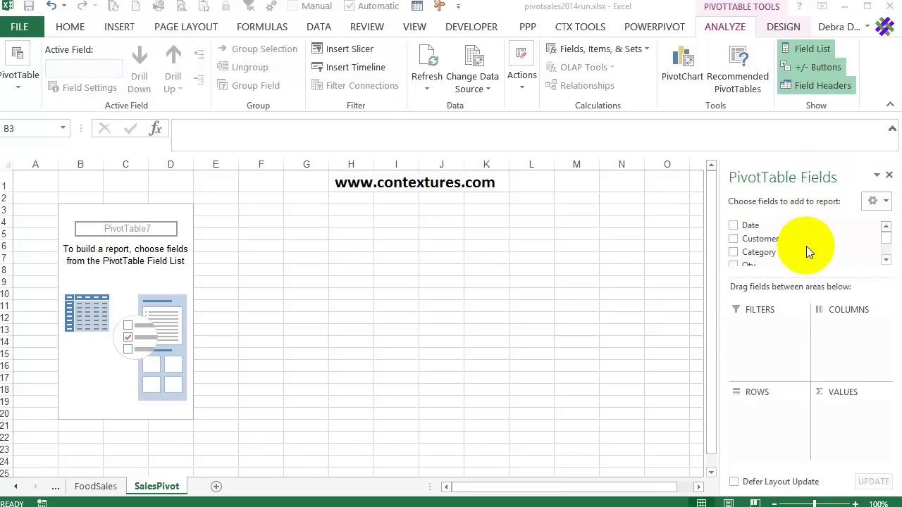
Add Date and Customer as row fields and Qty as Sum of Qty values.
left_click(733, 224)
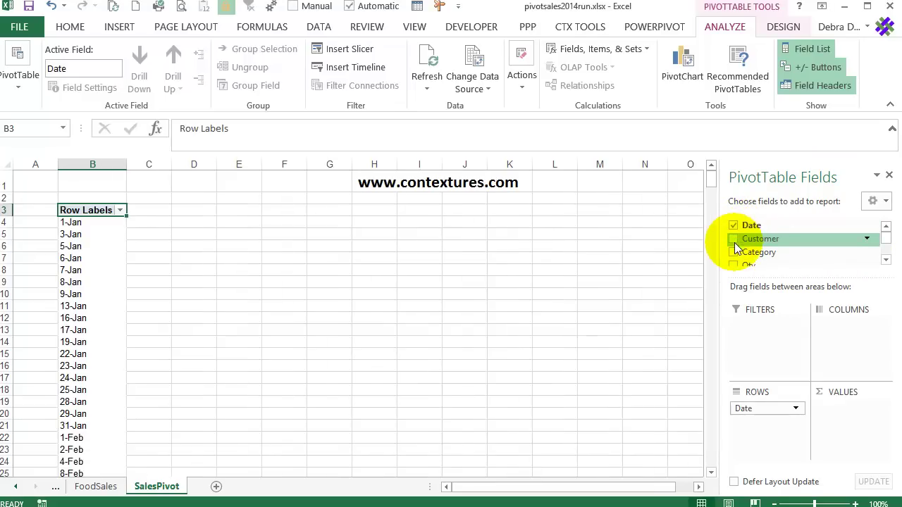
left_click(736, 241)
left_click(885, 259)
left_click(885, 259)
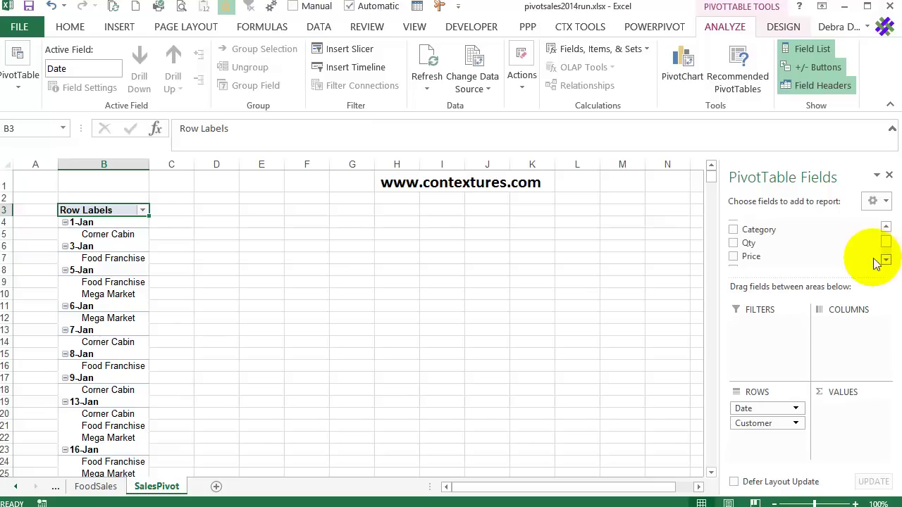
left_click(733, 244)
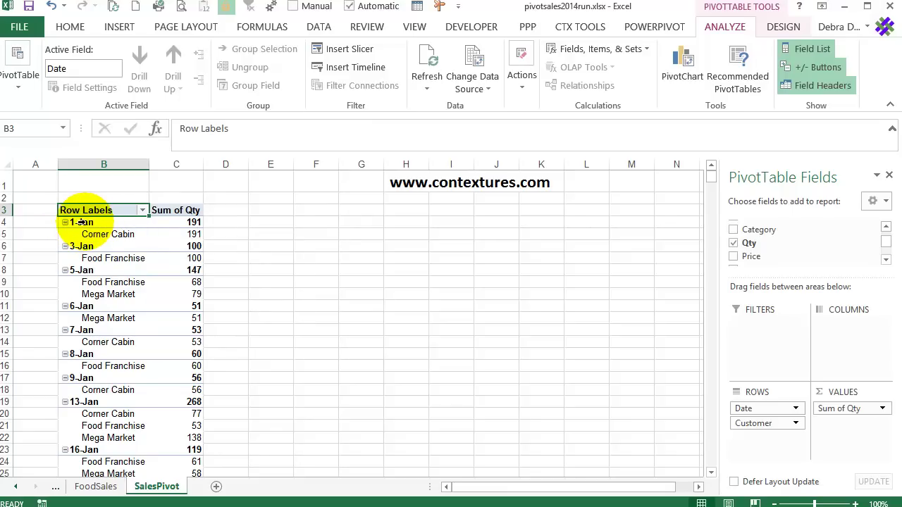
Group the pivot's date rows by both Months and Years.
right_click(82, 222)
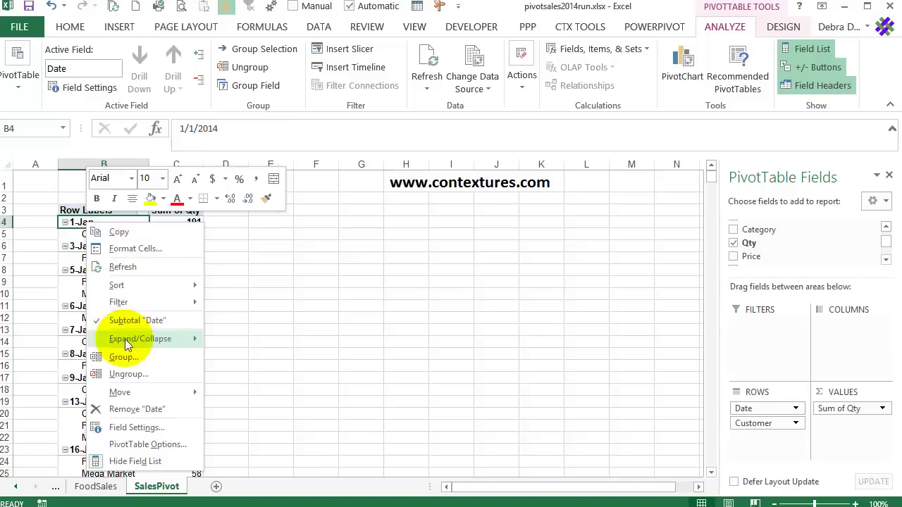
left_click(148, 356)
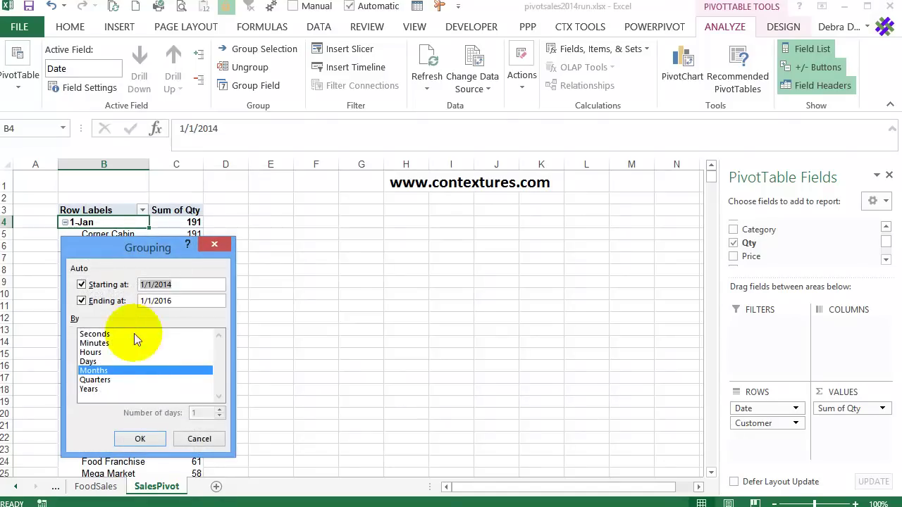
left_click(93, 390)
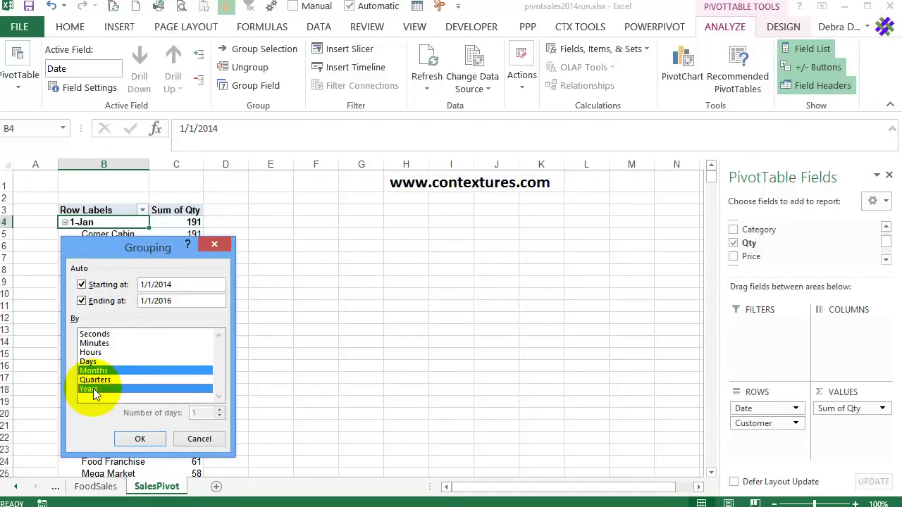
left_click(141, 439)
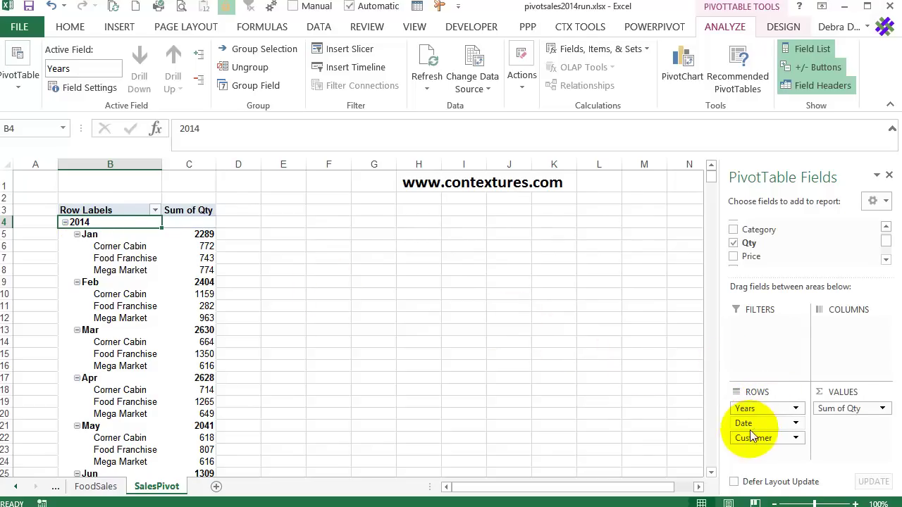
Move the Date field from Rows to Columns so months run across the top.
left_click_drag(748, 425, 845, 340)
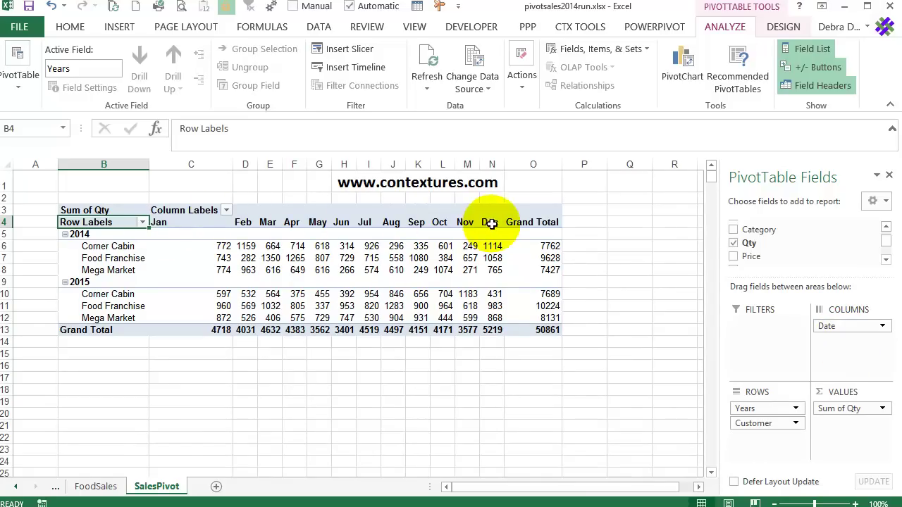
mouse_move(555, 245)
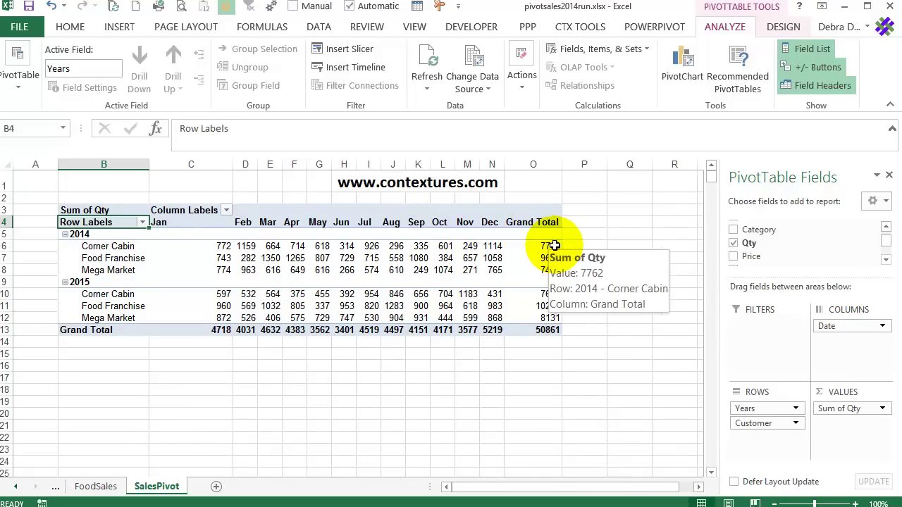
mouse_move(552, 269)
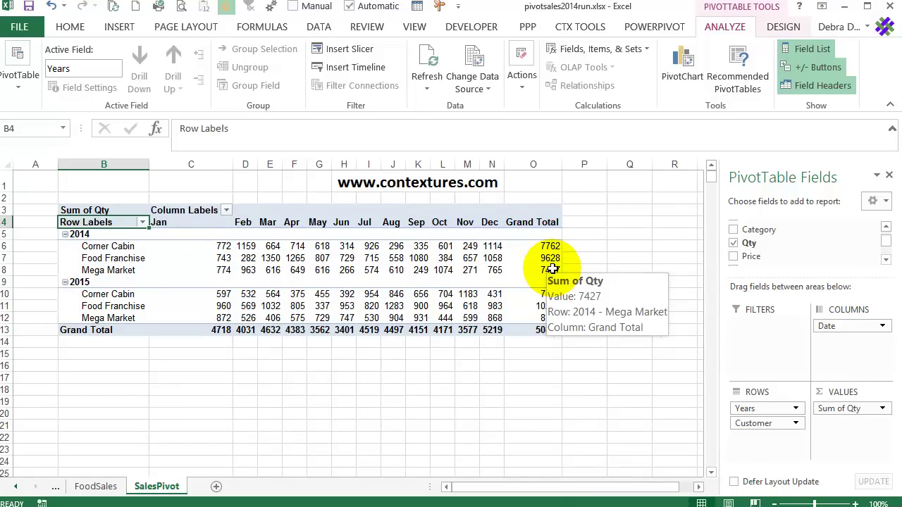
mouse_move(222, 246)
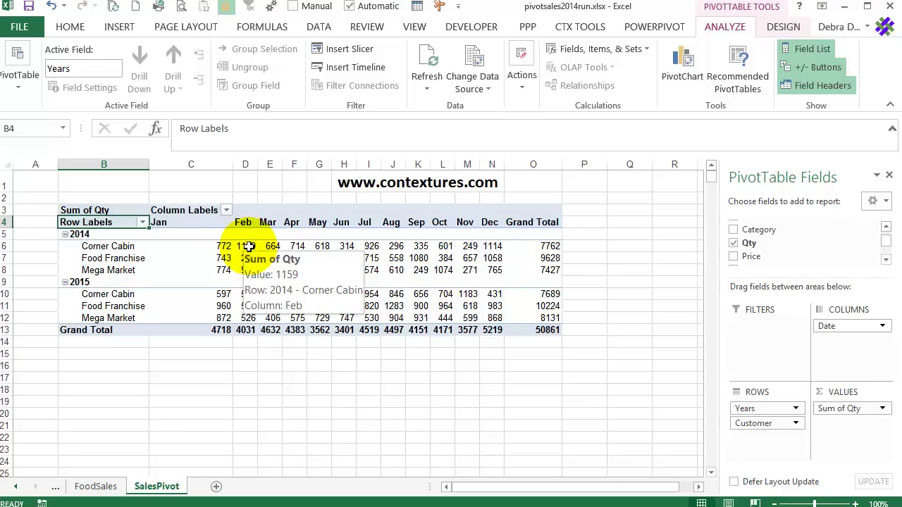
Show Sum of Qty as Running Total In with Customer as the base field.
right_click(249, 246)
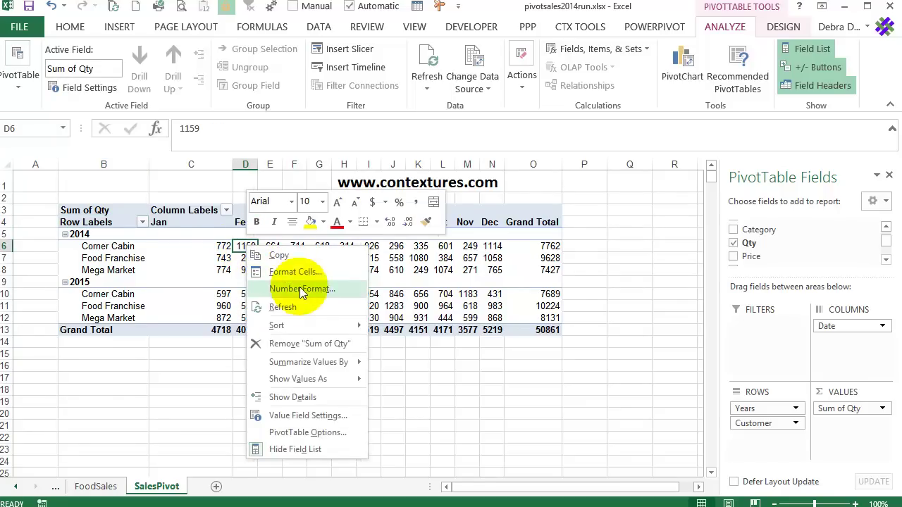
mouse_move(307, 380)
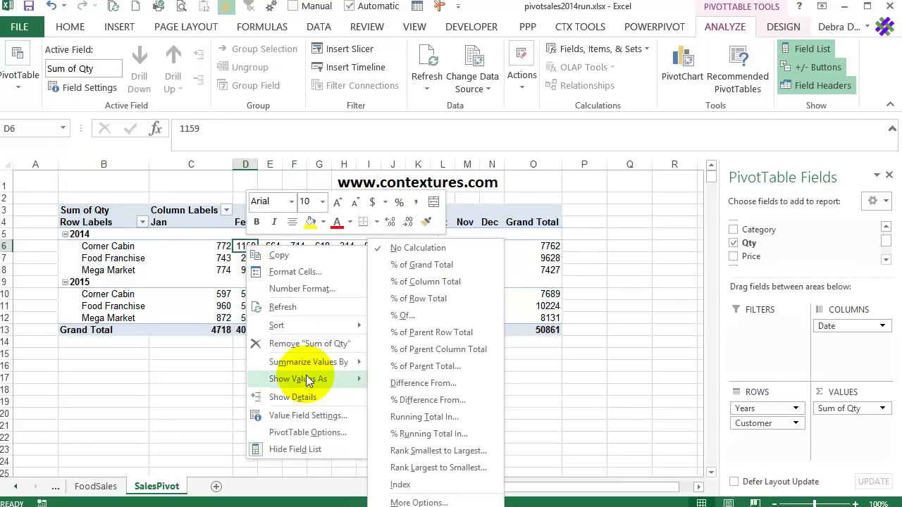
left_click(399, 417)
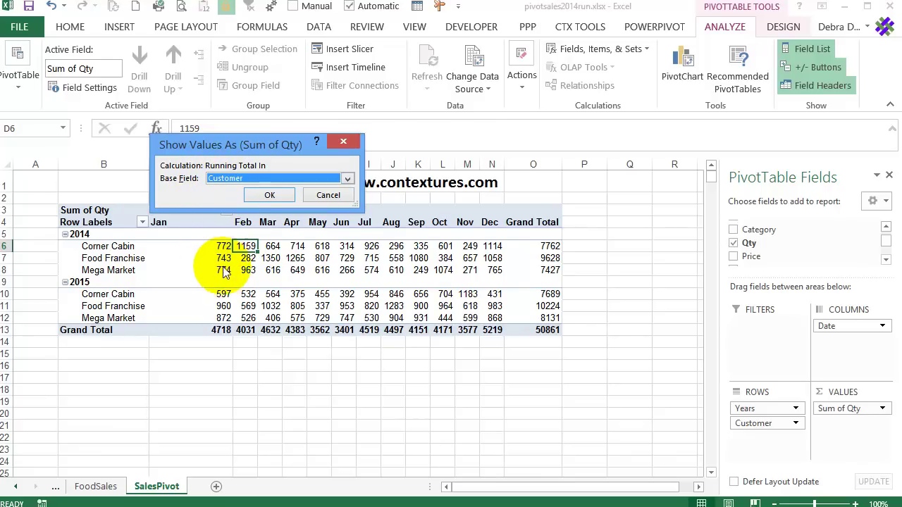
left_click(262, 198)
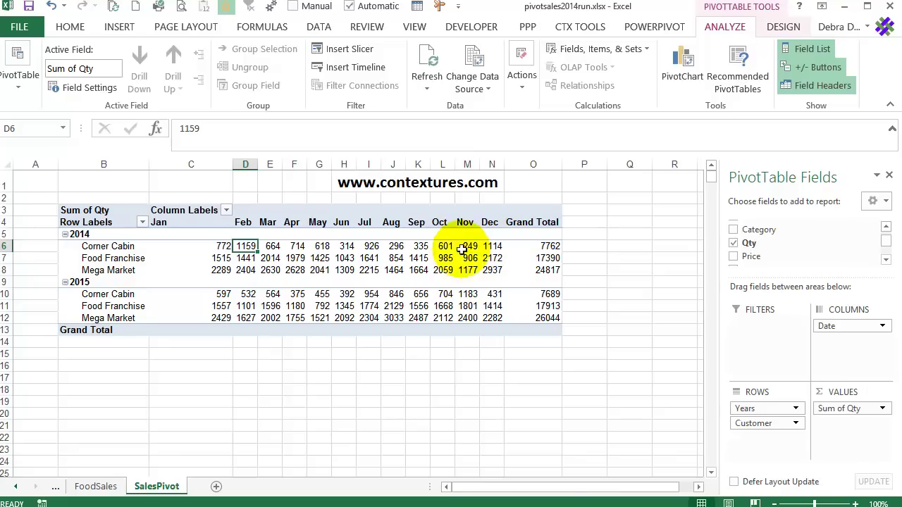
mouse_move(215, 246)
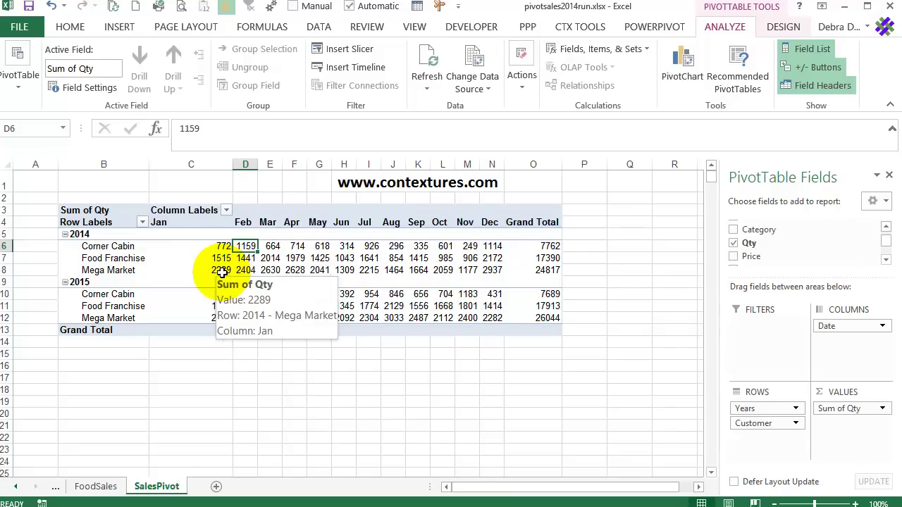
mouse_move(227, 317)
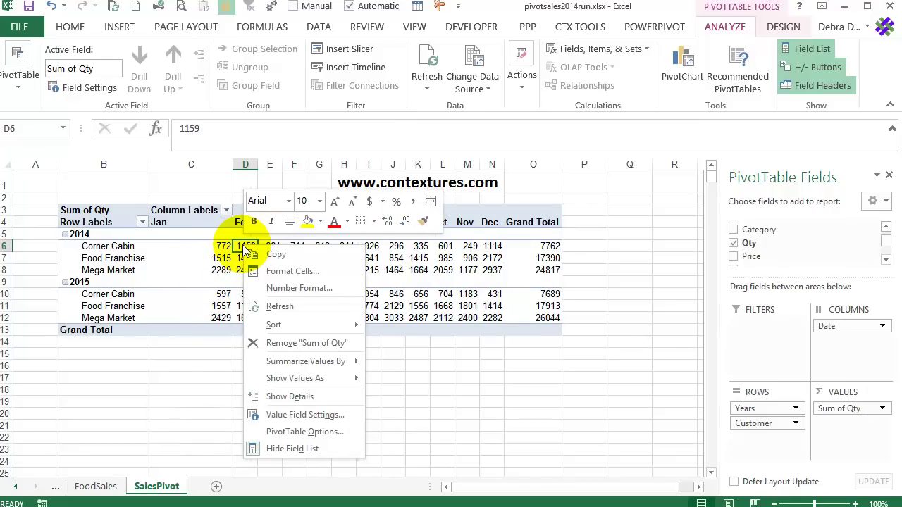
Change the Running Total In base field from Customer to Date.
mouse_move(295, 378)
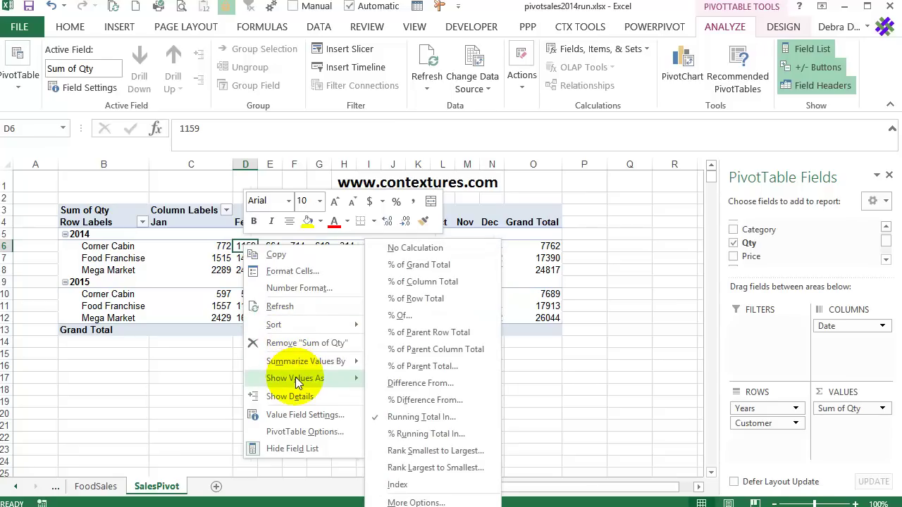
left_click(415, 418)
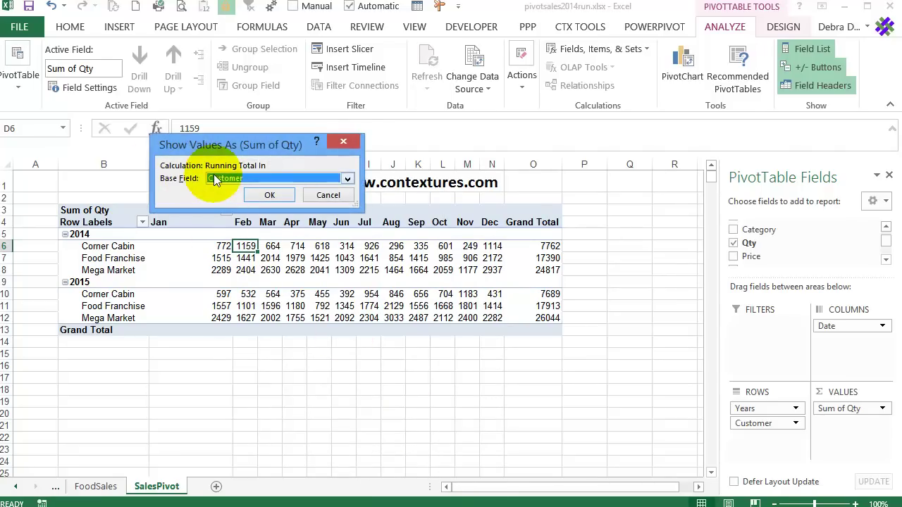
left_click(348, 178)
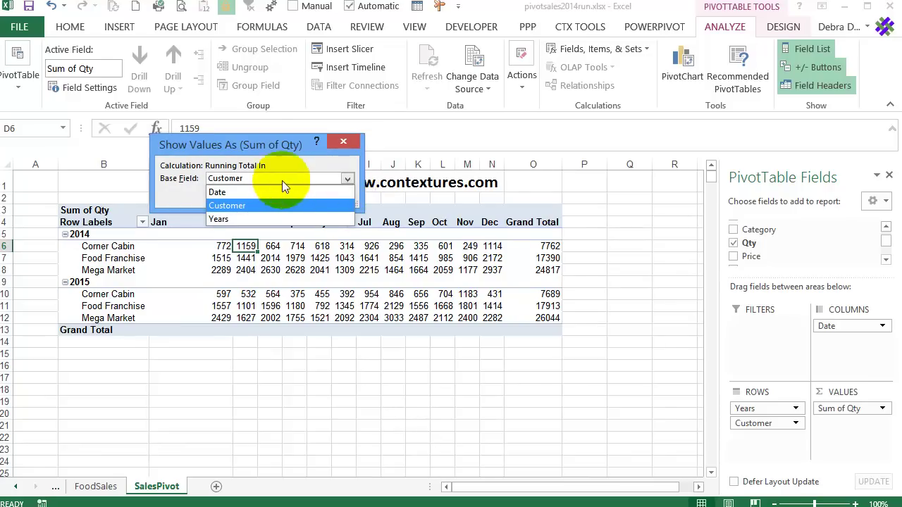
left_click(228, 191)
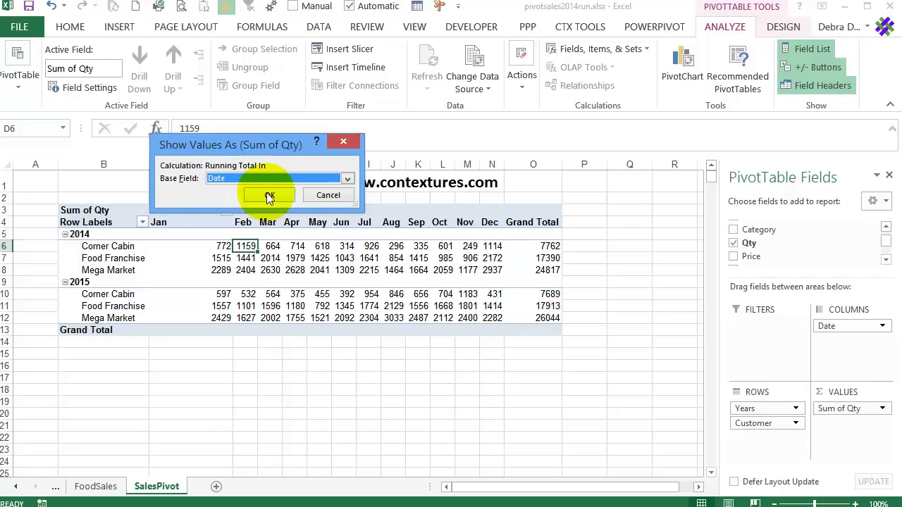
left_click(269, 197)
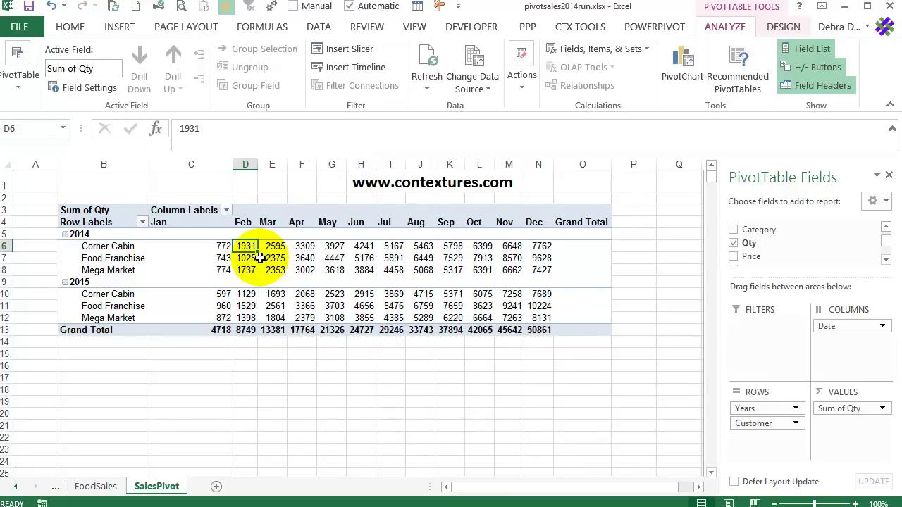
mouse_move(220, 248)
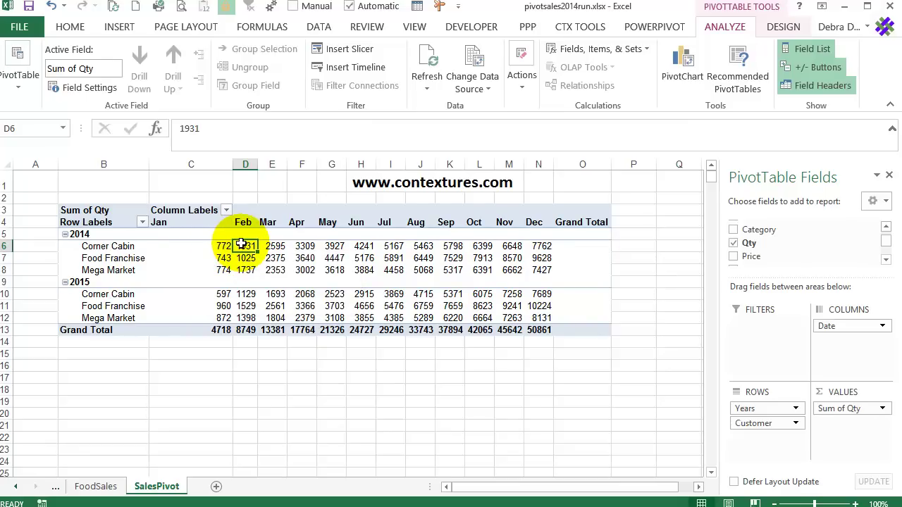
mouse_move(282, 246)
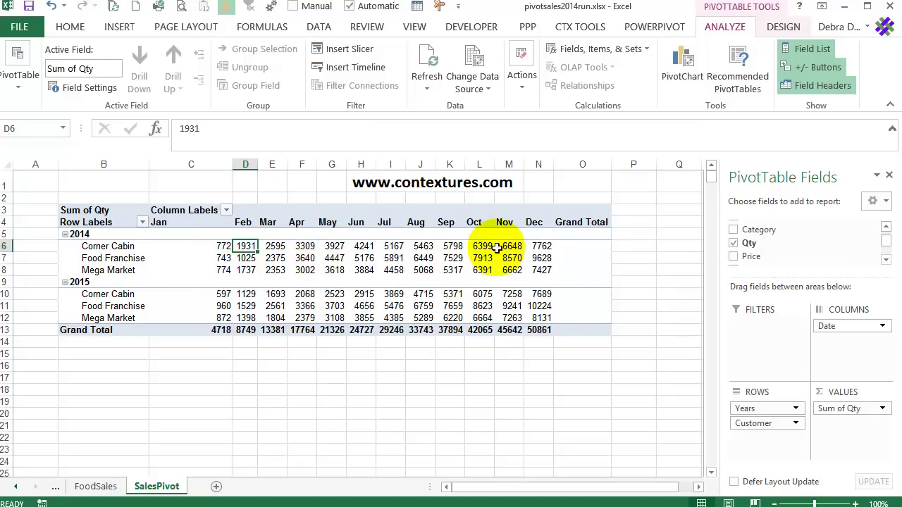
mouse_move(539, 246)
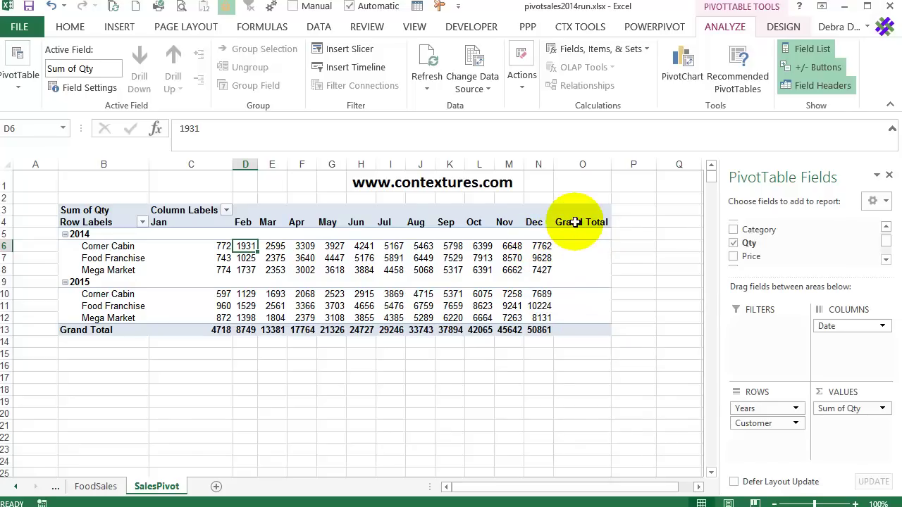
Remove the pivot table's Grand Total column, leaving Dec as the last column.
left_click(575, 223)
right_click(570, 224)
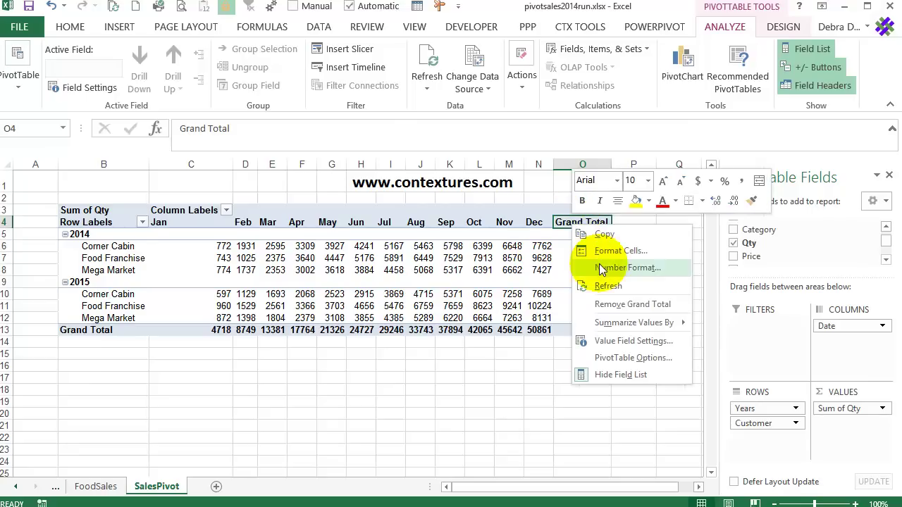
left_click(608, 302)
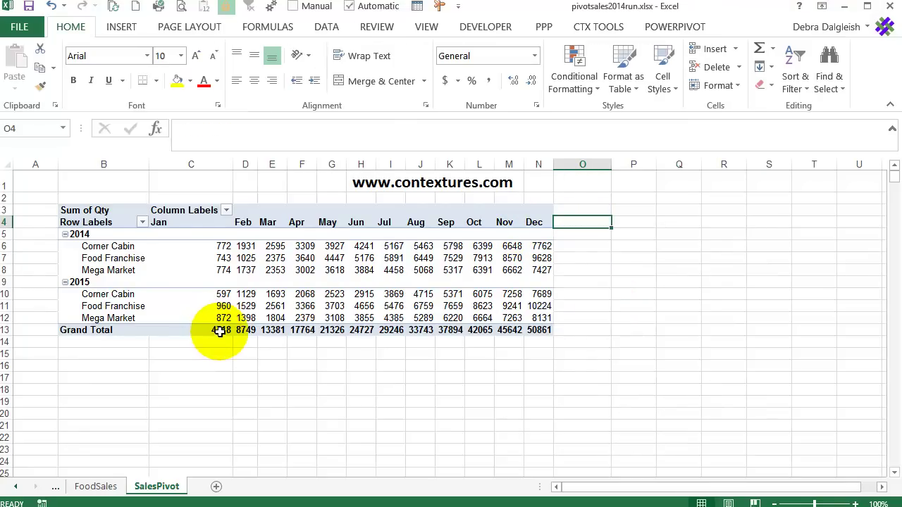
mouse_move(527, 330)
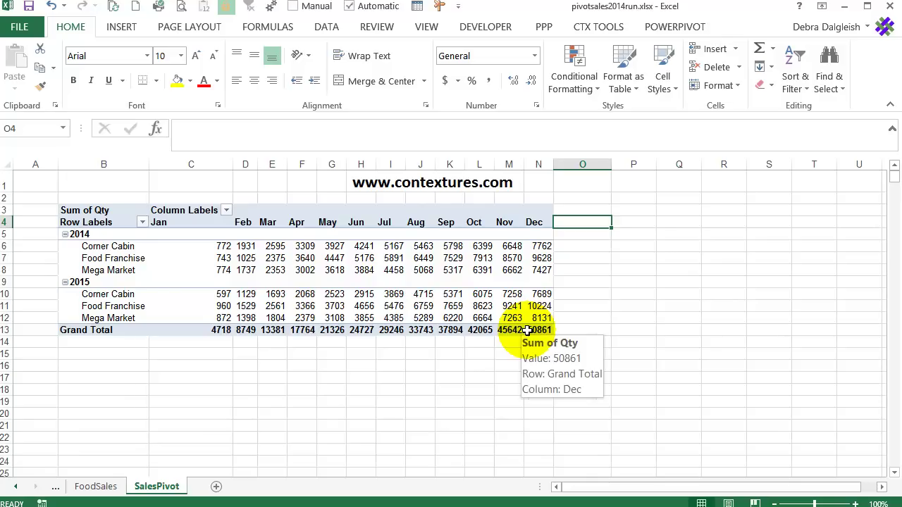